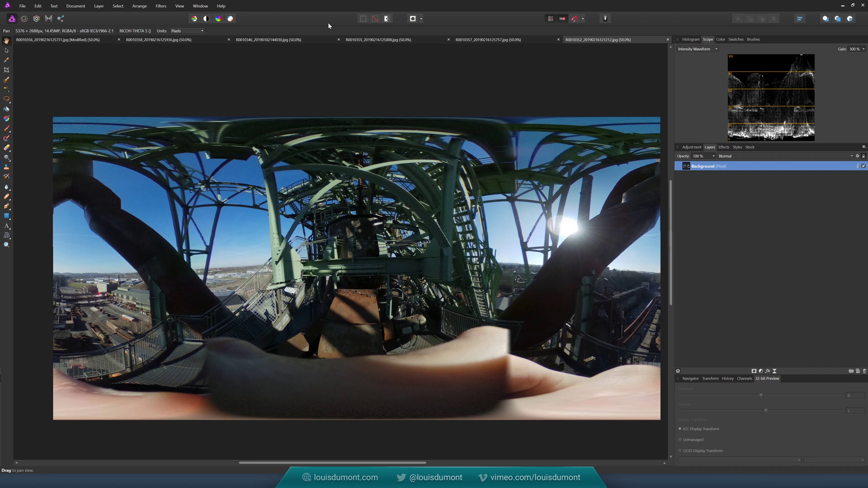
Look through the open panorama images and bring up R0010356_20190216125731.jpg
left_click(254, 43)
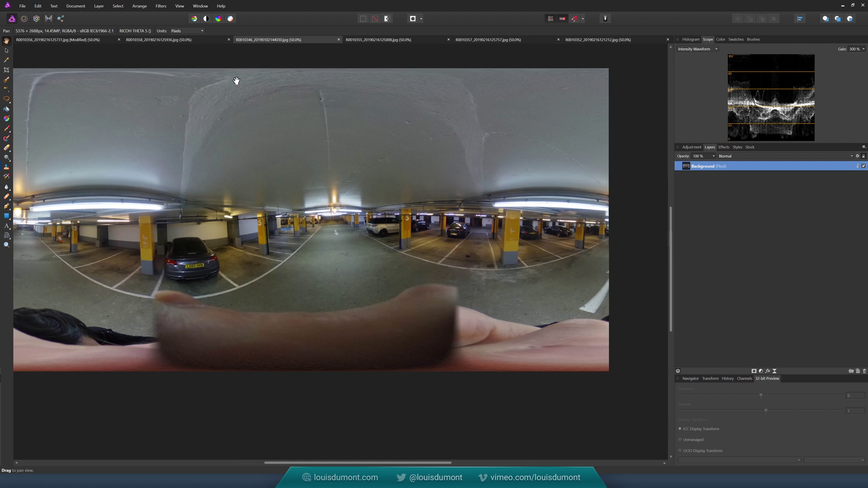
left_click(174, 41)
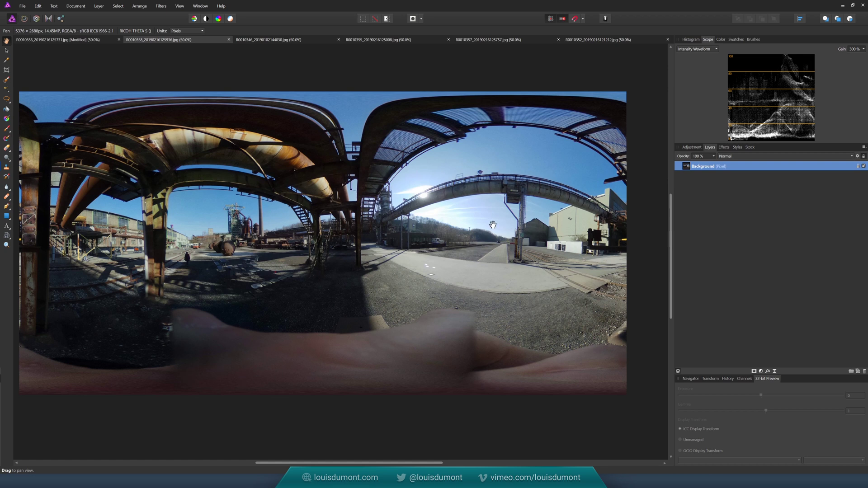
left_click(73, 40)
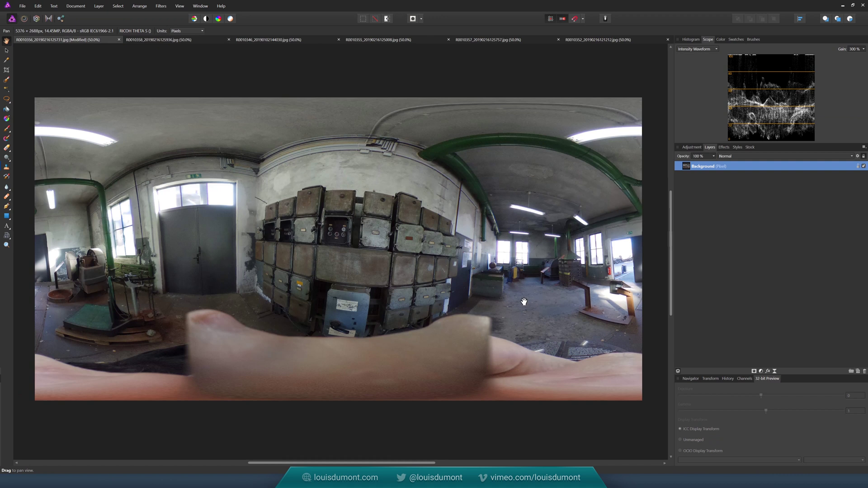
left_click(10, 7)
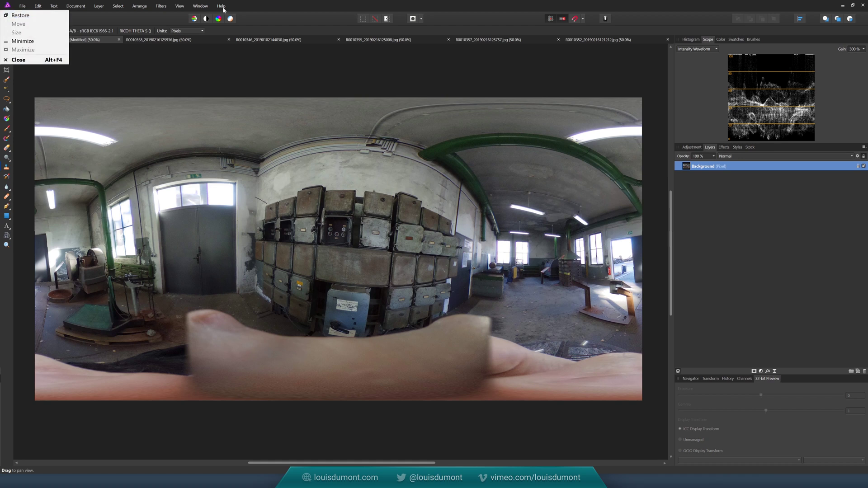
left_click(273, 11)
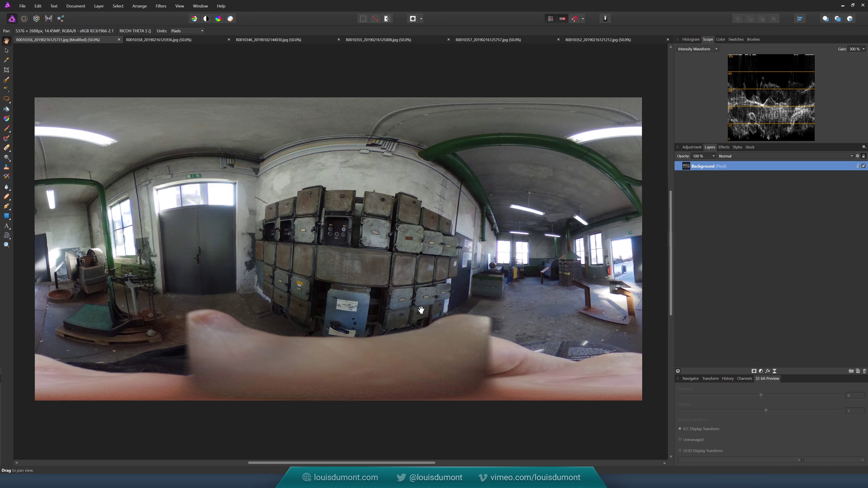
Apply an equirectangular live projection to the Background layer of the panorama
left_click(98, 6)
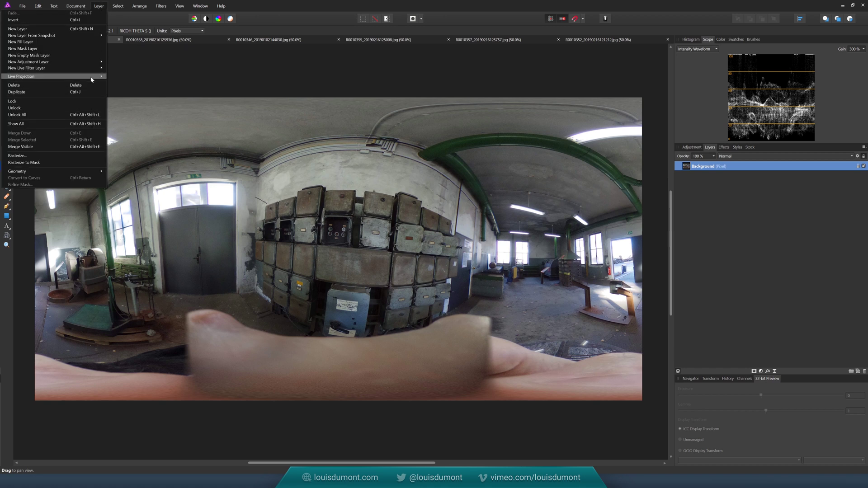
mouse_move(92, 80)
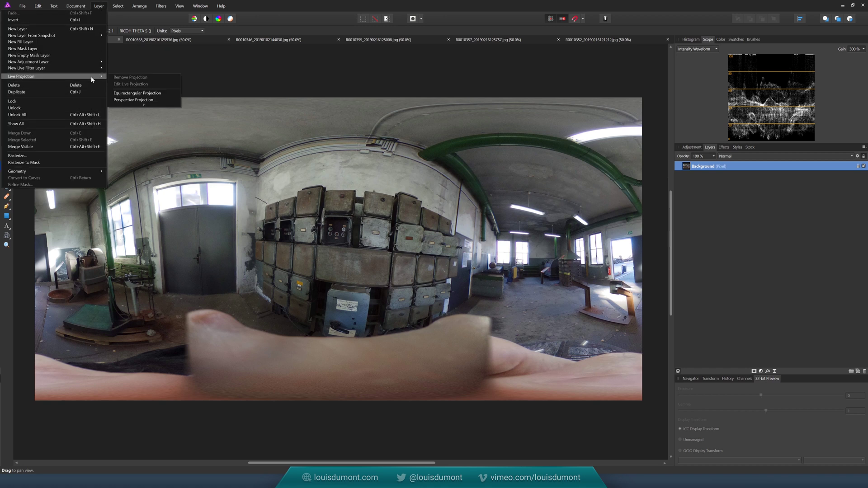
left_click(146, 93)
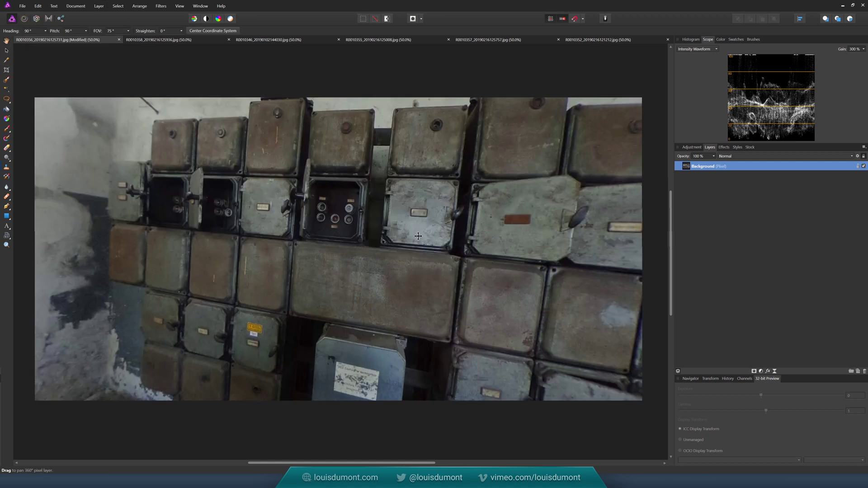
Turn the projected view to face the metal cabinets, straighten it until their rows are level, and center the coordinate system
left_click_drag(450, 241, 337, 229)
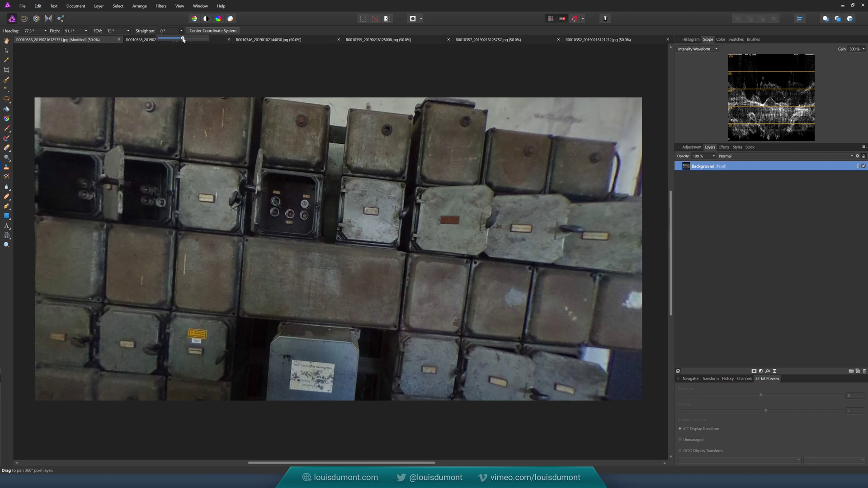
left_click_drag(183, 40, 184, 40)
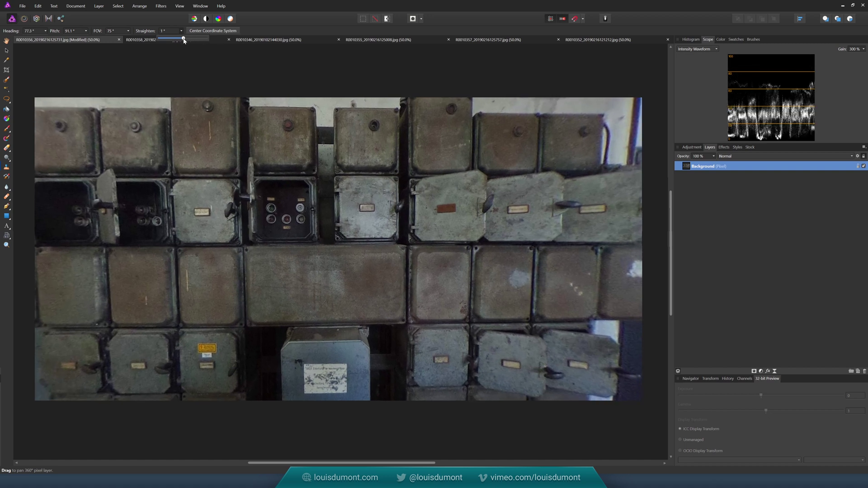
left_click(212, 31)
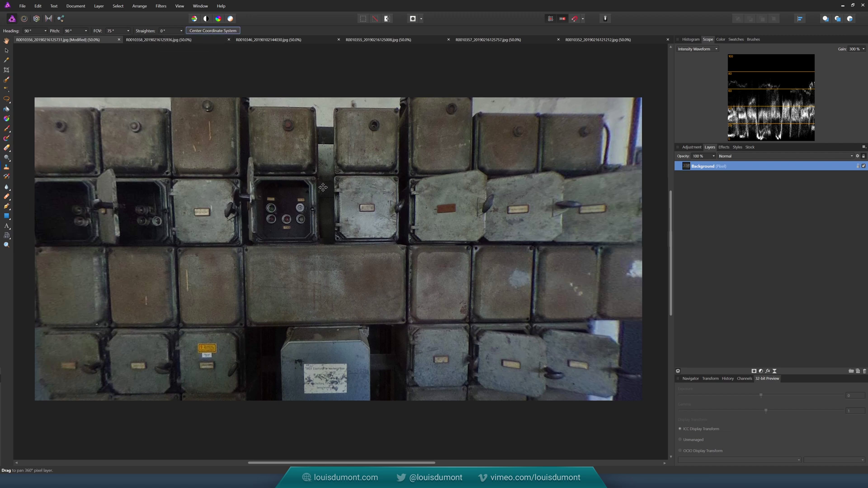
Turn the panorama view down to the hand holding the camera and widen the field of view to 90°
left_click_drag(424, 192, 452, 291)
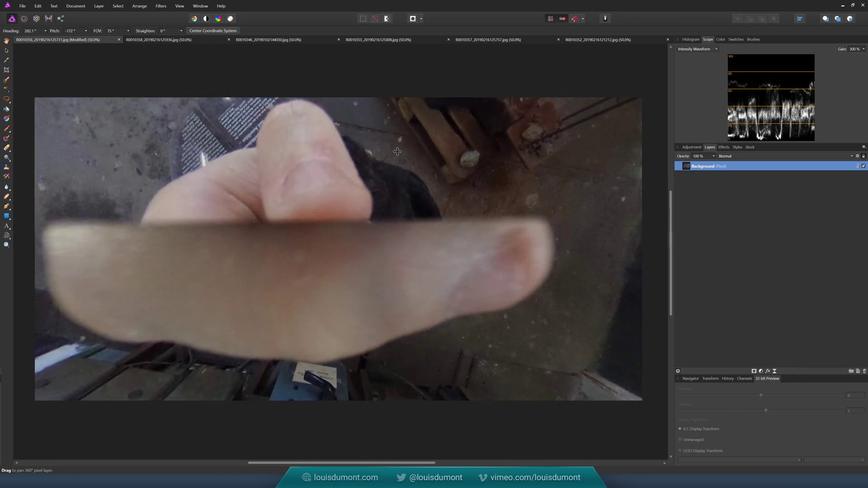
left_click(128, 30)
left_click_drag(127, 39, 147, 41)
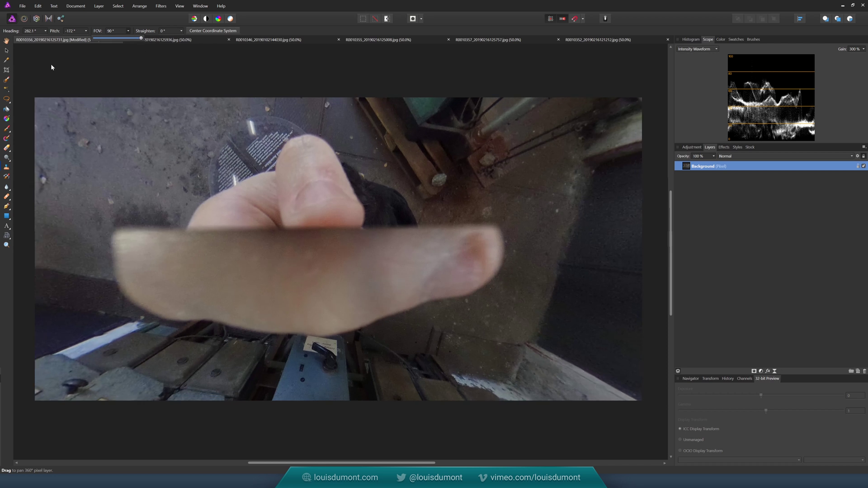
type("s")
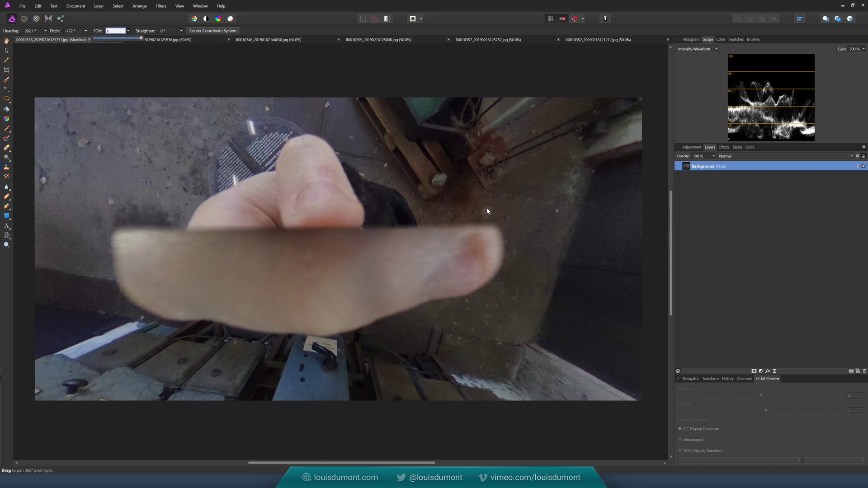
left_click(487, 208)
Clone the grey floor texture over the left part of the hand using the Clone Brush at 1117.4 px width
key("c")
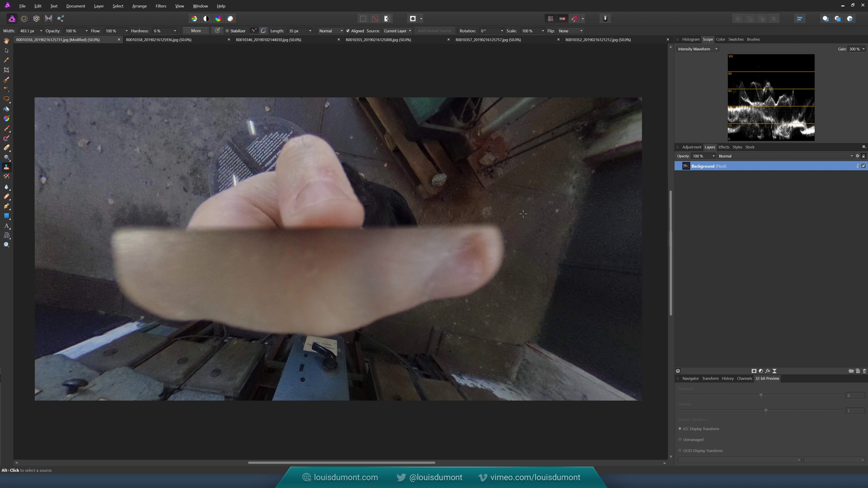
key("alt")
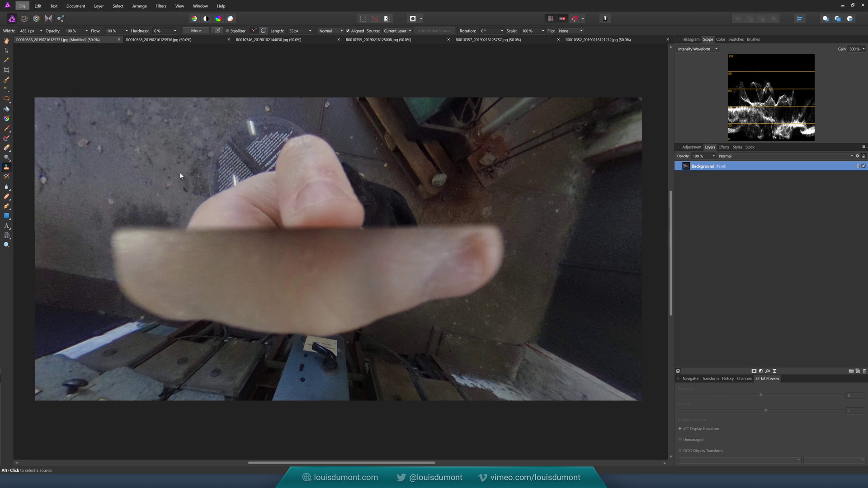
key("alt")
left_click(122, 169, "alt")
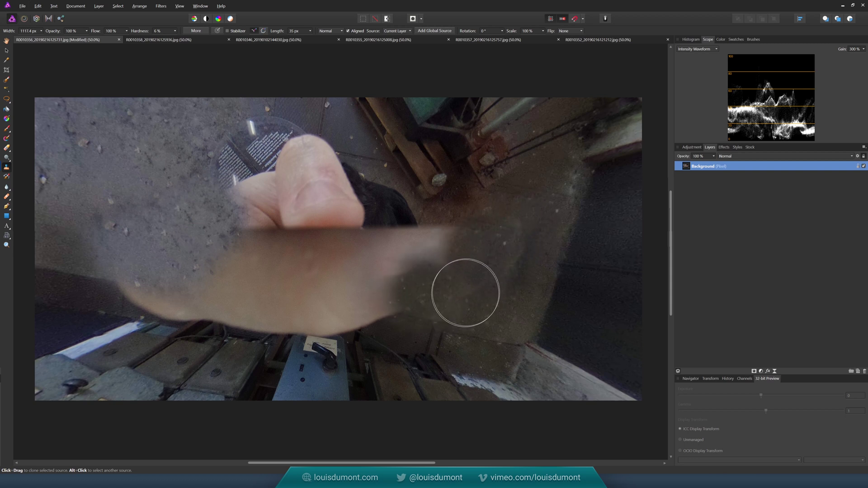
Clone the darker floor over the fingertip and the right half of the large finger
left_click(560, 195, "alt")
mouse_move(457, 213)
left_mouse_down()
mouse_move(401, 238)
mouse_move(448, 254)
mouse_move(514, 252)
left_mouse_up()
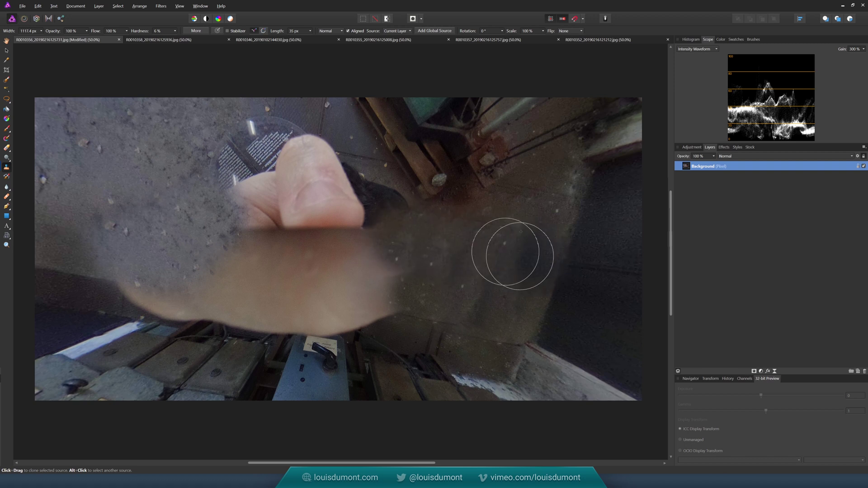
left_click(504, 244, "alt")
left_click_drag(343, 294, 434, 280)
left_click(504, 261, "alt")
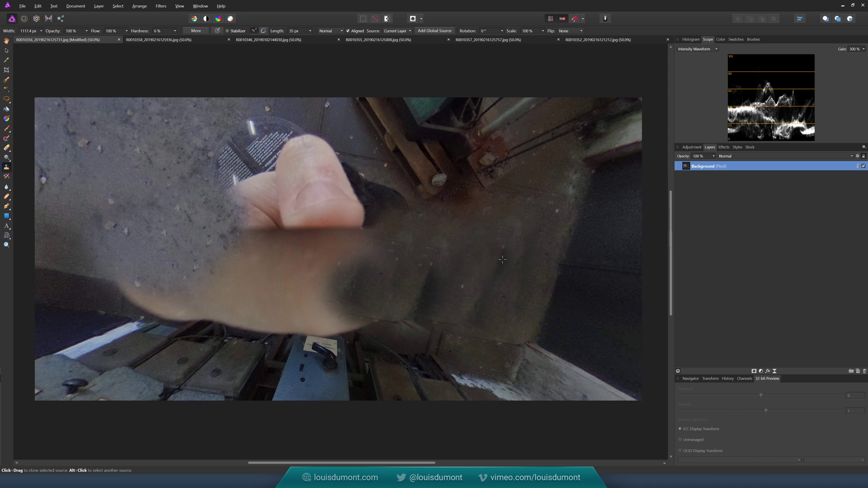
Clone floor texture over the thumb, the lens-cap-like disc and the remaining strip of finger beside the cabinets
left_click_drag(371, 244, 362, 199)
left_click(204, 198, "alt")
mouse_move(246, 203)
left_mouse_down()
mouse_move(251, 190)
mouse_move(204, 183)
mouse_move(281, 132)
mouse_move(301, 205)
mouse_move(300, 151)
mouse_move(310, 198)
mouse_move(330, 190)
mouse_move(298, 199)
mouse_move(272, 276)
mouse_move(325, 271)
mouse_move(325, 252)
mouse_move(285, 241)
mouse_move(127, 247)
left_mouse_up()
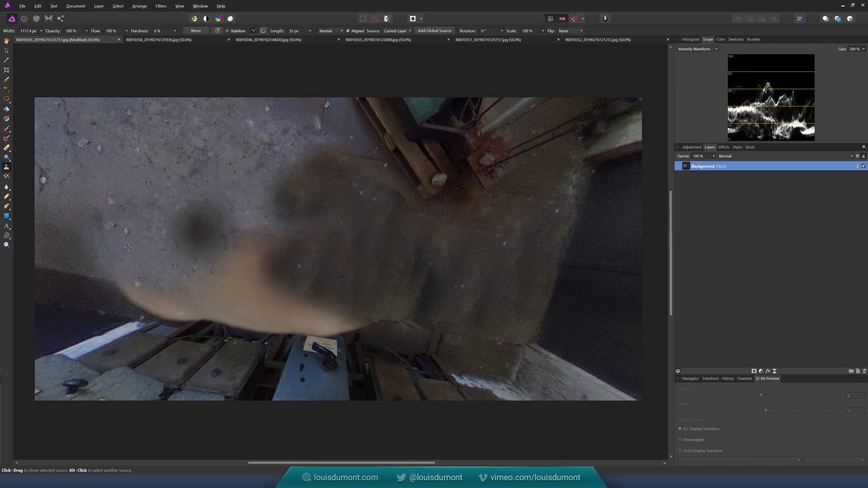
left_click(132, 247, "alt")
left_click_drag(203, 252, 254, 262)
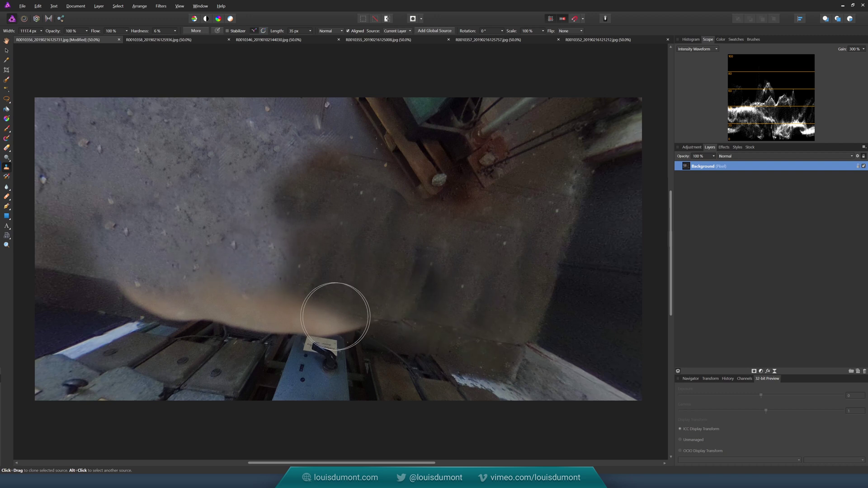
mouse_move(333, 310)
left_mouse_down()
mouse_move(352, 316)
mouse_move(302, 303)
mouse_move(398, 276)
mouse_move(499, 275)
mouse_move(211, 289)
mouse_move(174, 262)
mouse_move(97, 262)
mouse_move(71, 284)
mouse_move(65, 274)
mouse_move(181, 298)
mouse_move(216, 270)
mouse_move(222, 308)
mouse_move(282, 317)
mouse_move(225, 281)
mouse_move(178, 297)
mouse_move(195, 305)
mouse_move(218, 293)
mouse_move(287, 308)
mouse_move(277, 311)
mouse_move(293, 319)
mouse_move(261, 317)
mouse_move(277, 286)
mouse_move(267, 194)
mouse_move(161, 183)
mouse_move(148, 270)
mouse_move(142, 263)
mouse_move(231, 271)
mouse_move(321, 240)
mouse_move(248, 218)
mouse_move(261, 212)
mouse_move(270, 219)
mouse_move(250, 231)
mouse_move(189, 220)
mouse_move(165, 263)
mouse_move(149, 260)
mouse_move(176, 257)
mouse_move(223, 275)
mouse_move(308, 213)
mouse_move(438, 233)
mouse_move(444, 250)
mouse_move(437, 233)
left_mouse_up()
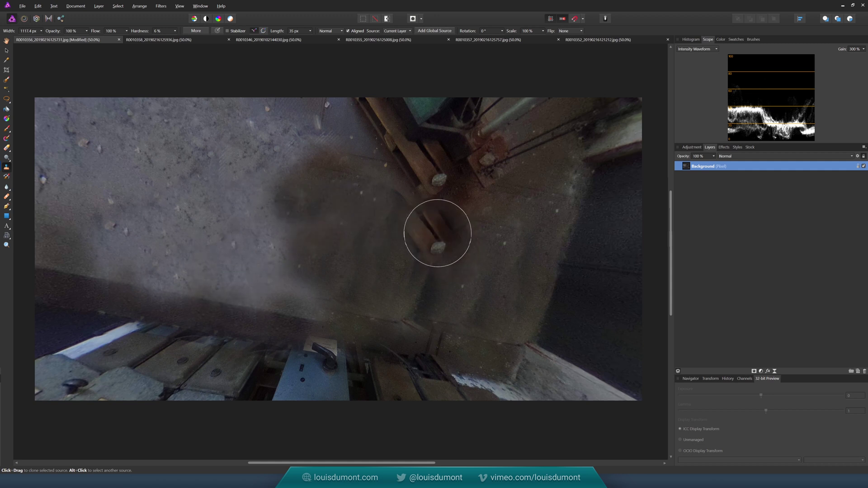
Undo the stray copy of the wooden beam and extend the darker floor across the retouched area, undoing the unwanted strokes
key("ctrl+z")
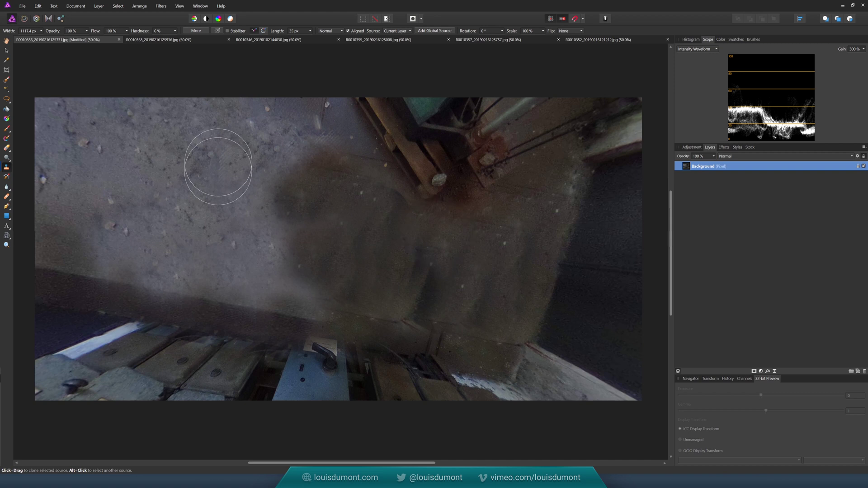
left_click(485, 256, "alt")
mouse_move(273, 278)
left_mouse_down()
mouse_move(248, 275)
mouse_move(286, 287)
mouse_move(344, 256)
mouse_move(368, 261)
mouse_move(297, 287)
mouse_move(231, 271)
mouse_move(381, 206)
mouse_move(445, 231)
left_mouse_up()
key("ctrl+z")
left_click(367, 262, "alt")
key("ctrl+z")
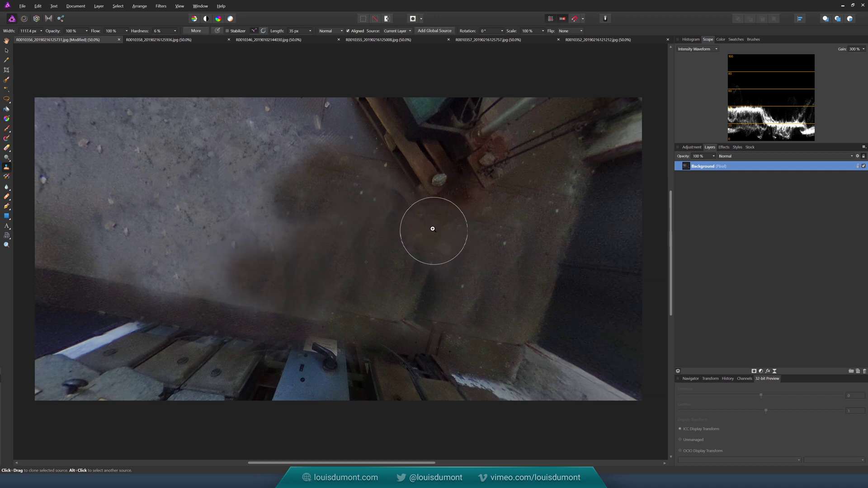
Remove the live projection to return the retouched image to its flat panorama
key("z")
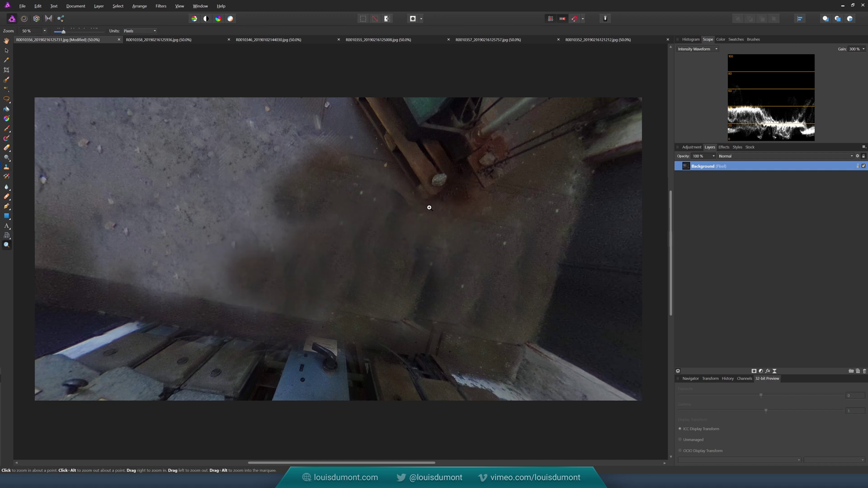
left_click(429, 208, "alt")
left_click(428, 211)
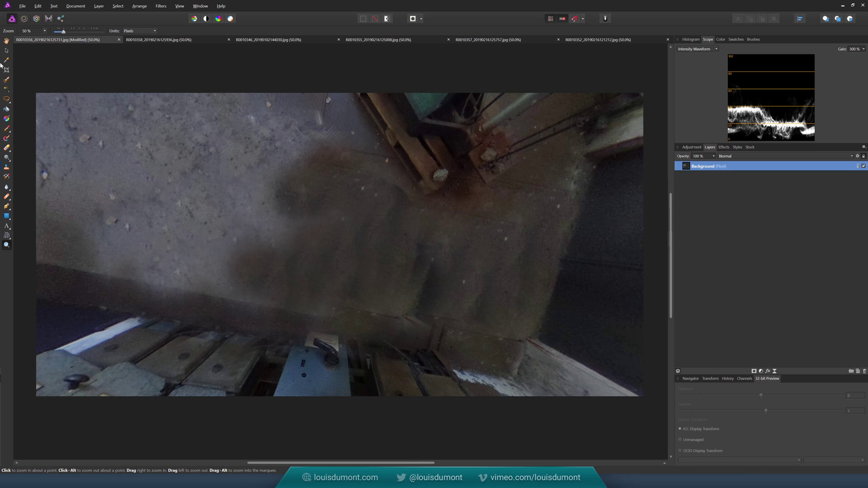
left_click(98, 6)
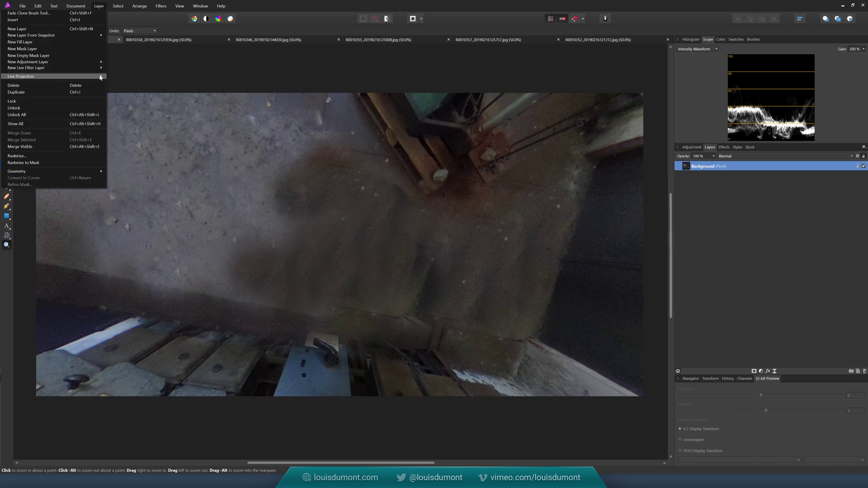
mouse_move(96, 77)
left_click(154, 77)
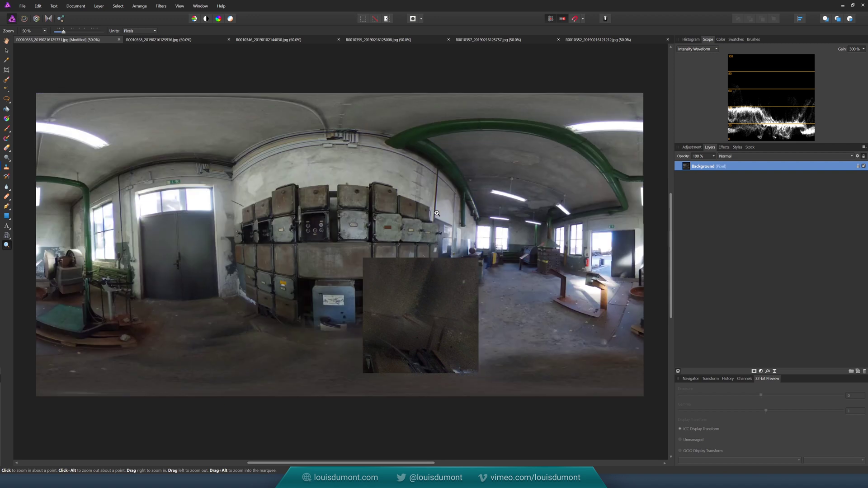
key("s")
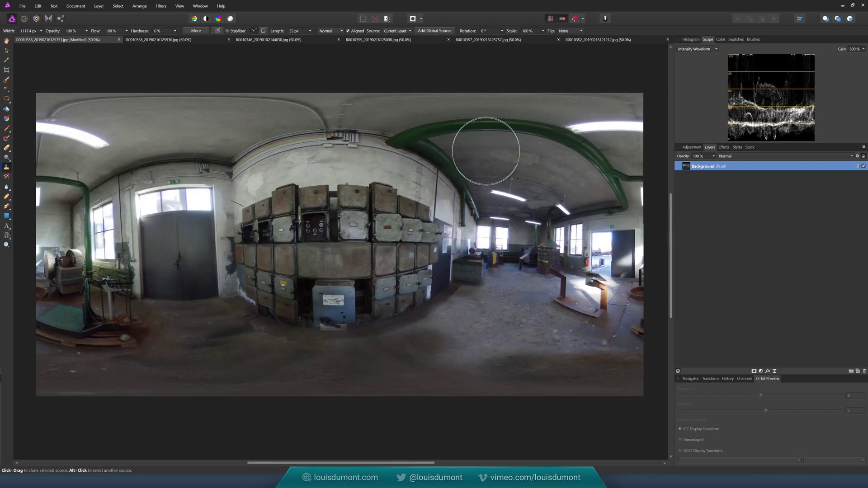
left_click(6, 41)
Reapply the equirectangular live projection, tilt the view slightly upward at the cabinets and recenter the coordinate system
left_click(98, 6)
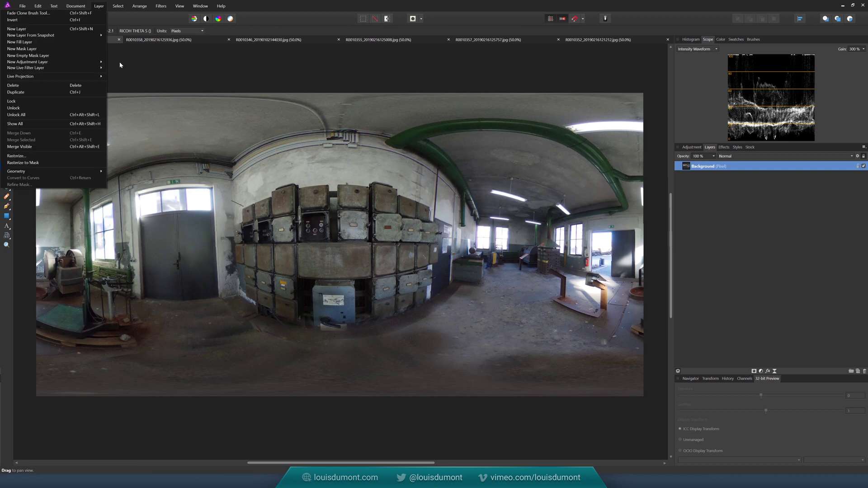
mouse_move(91, 77)
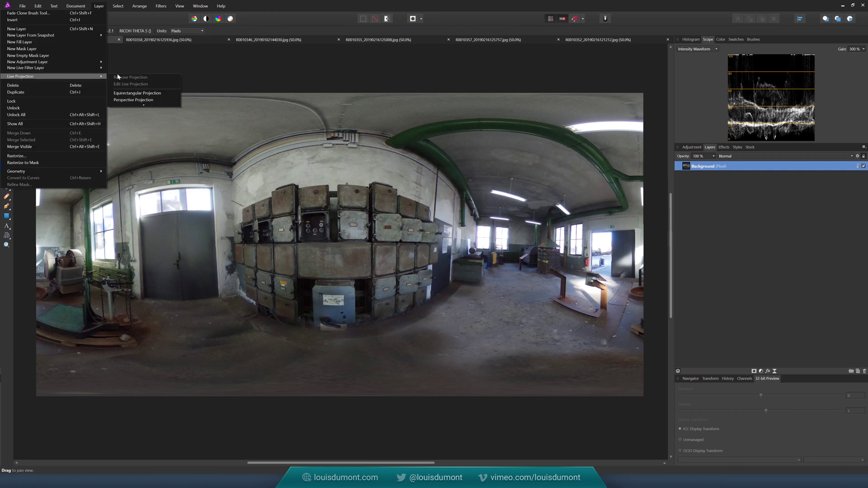
left_click(160, 93)
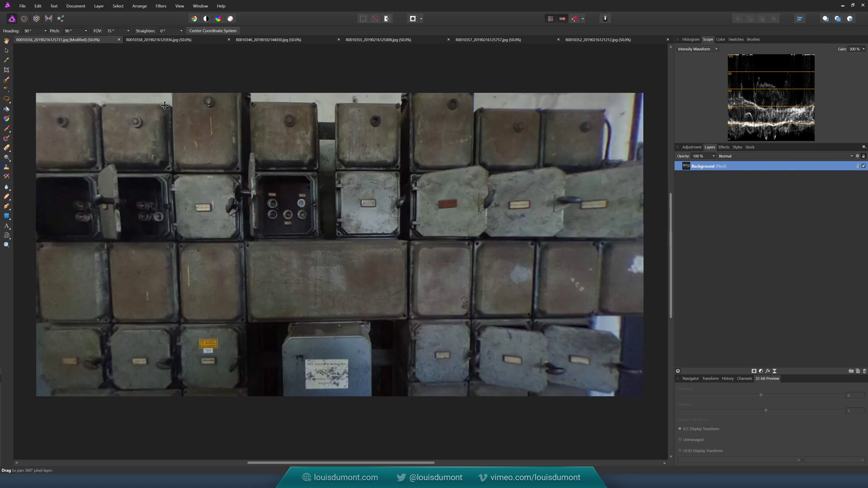
left_click_drag(360, 208, 361, 205)
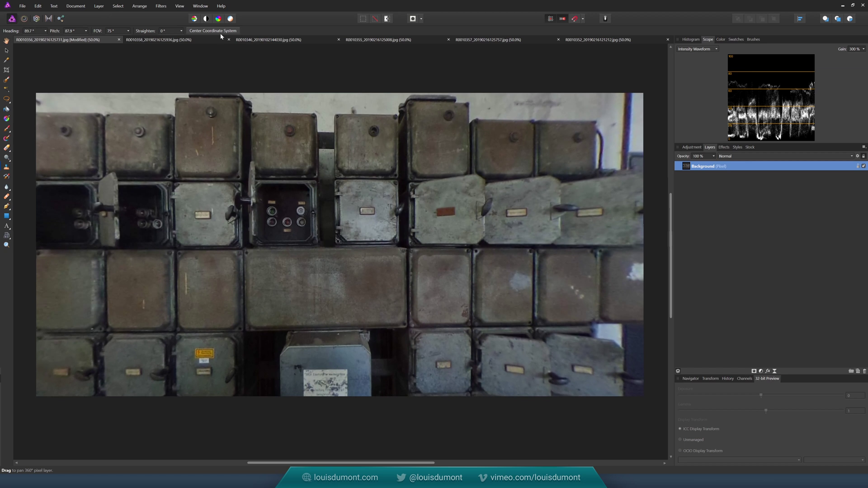
left_click(99, 6)
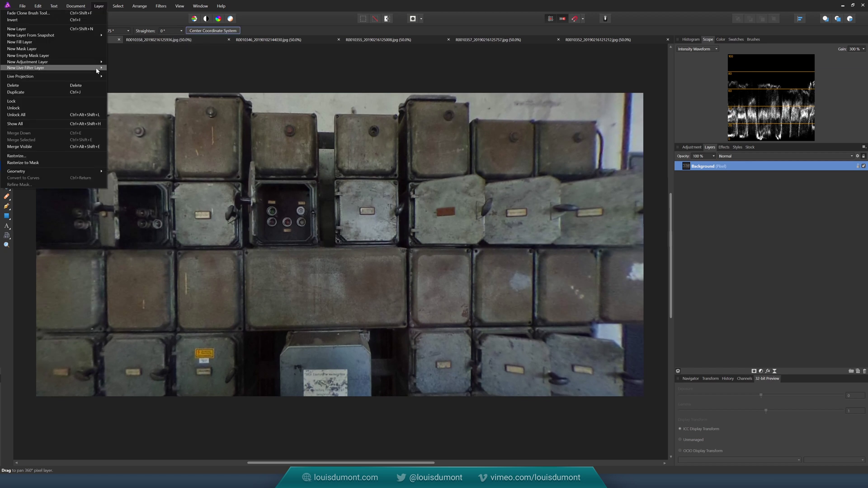
left_click(144, 80)
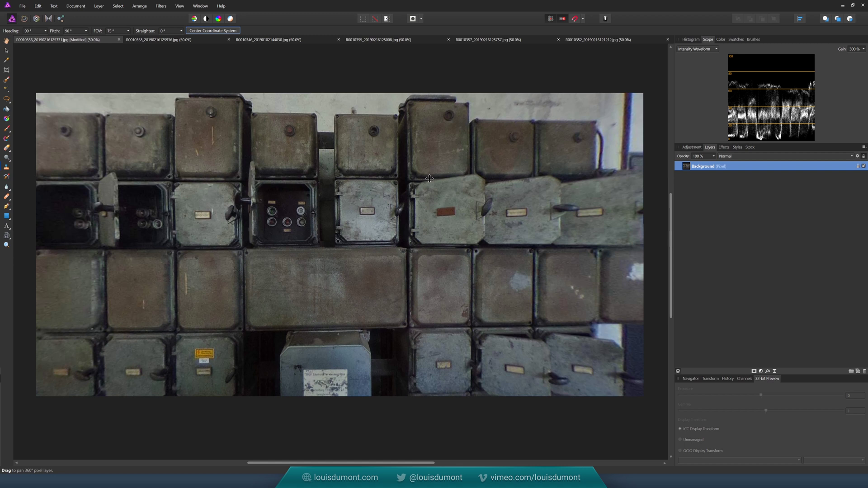
key("ctrl+z")
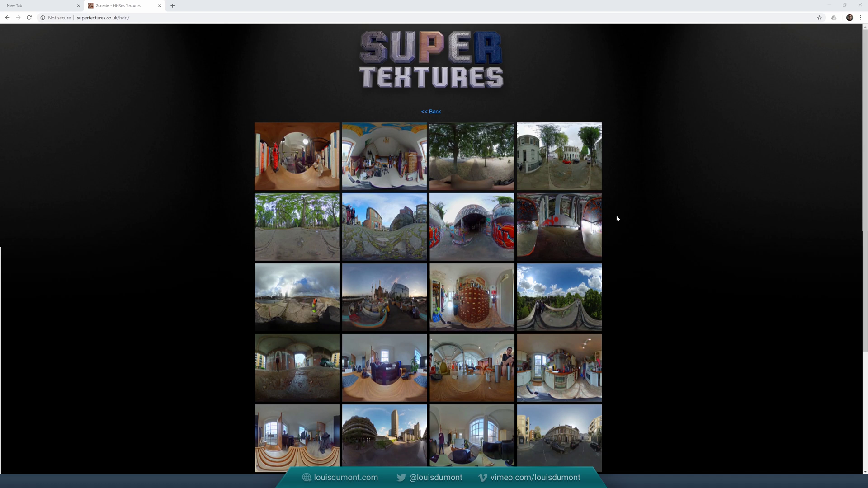
Switch to the browser and look through the panorama gallery at supertextures.co.uk/hdri
scroll(617, 219, "down", 2)
scroll(616, 219, "up", 2)
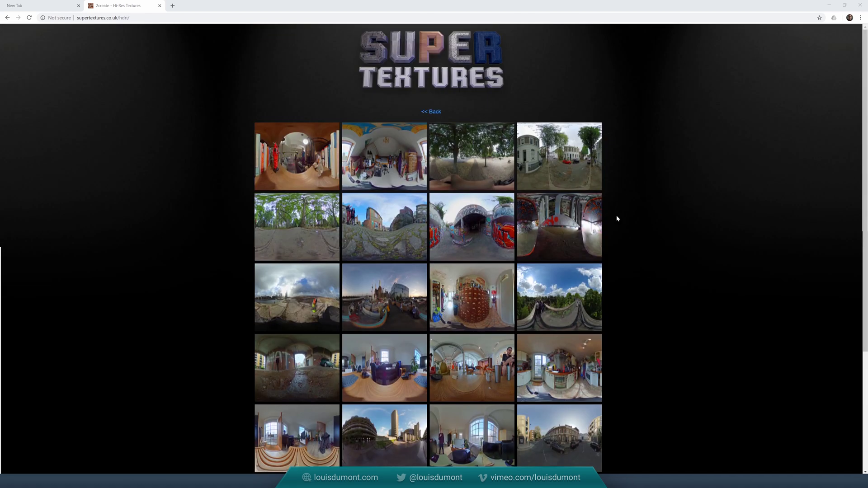